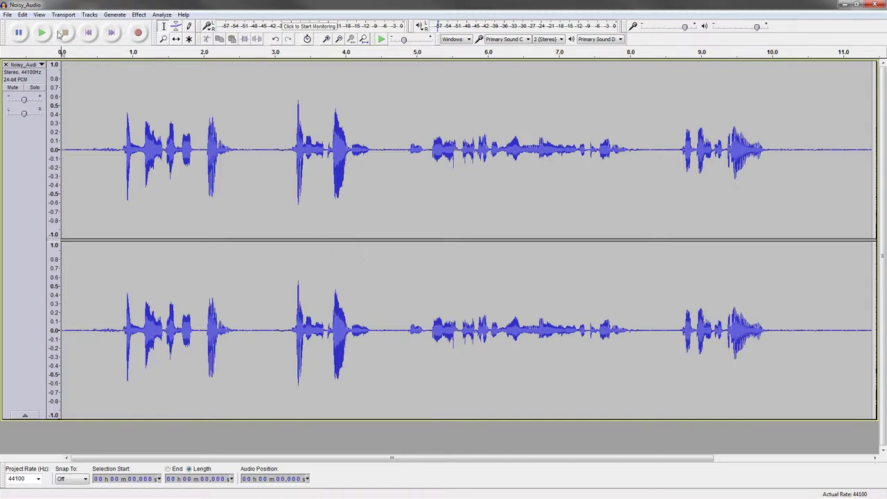
- Listen to the noisy recording and trial-select the 2.55 s pause, the tail and a speech stretch
left_click(44, 32)
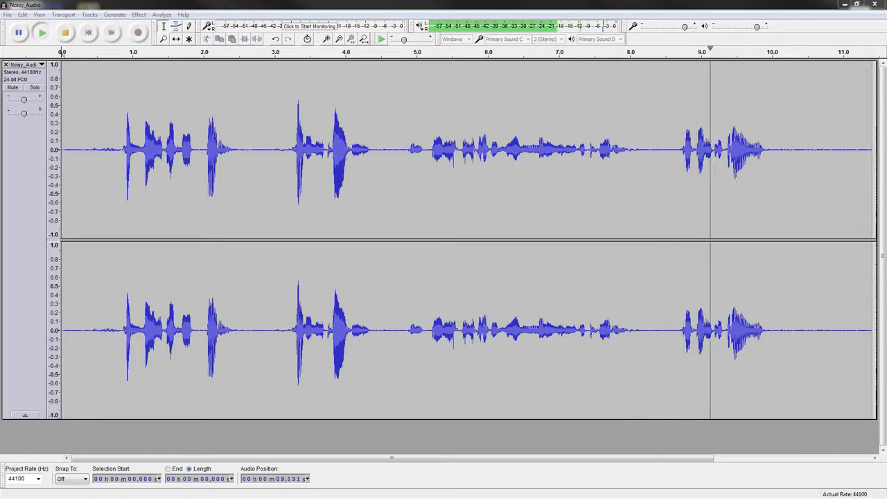
left_click(66, 34)
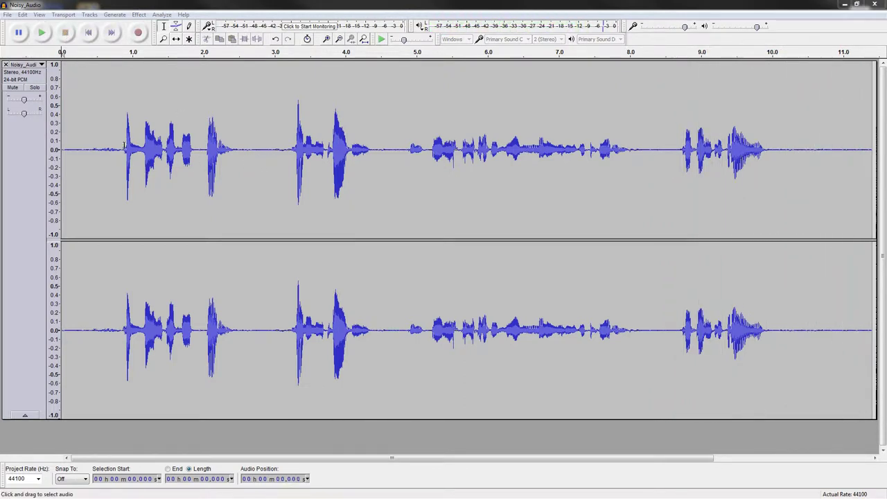
left_click_drag(242, 122, 274, 120)
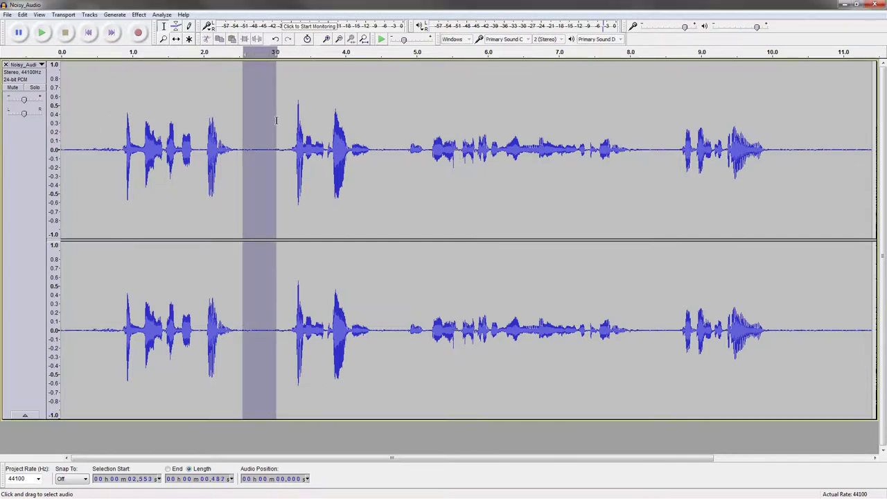
left_click_drag(777, 118, 873, 118)
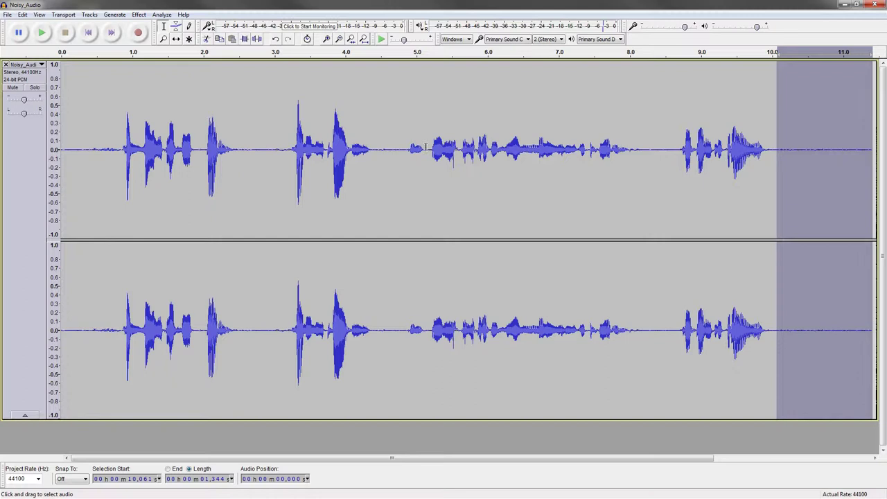
left_click_drag(403, 141, 647, 153)
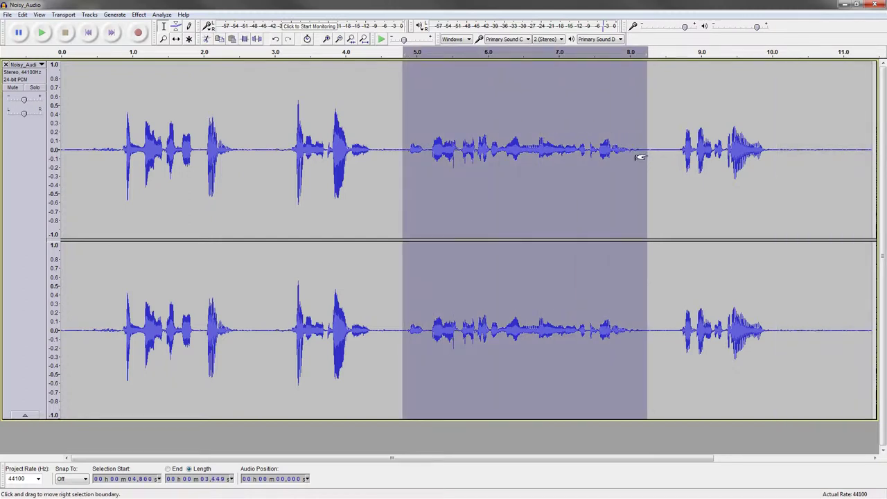
left_click_drag(111, 125, 647, 123)
- Select the noise-only tail from about 10.02 s to the end of the track
left_click(410, 114)
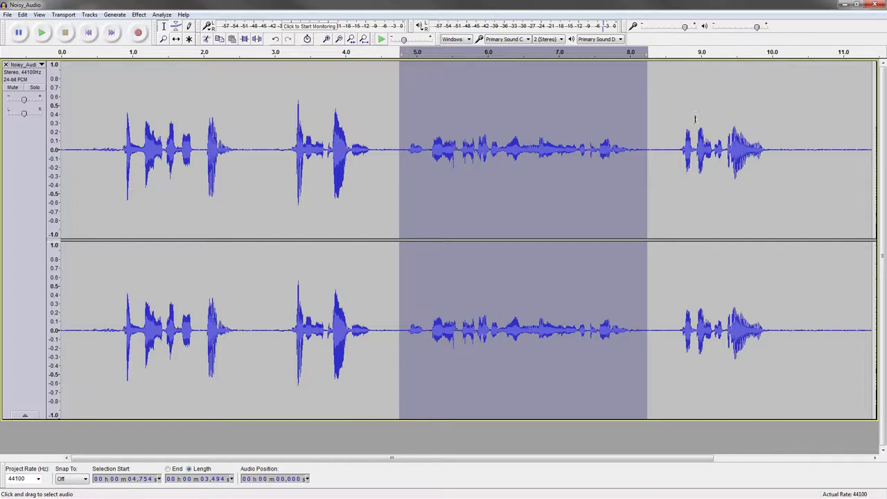
left_click(745, 95)
left_click(776, 112)
left_click_drag(776, 113, 866, 118)
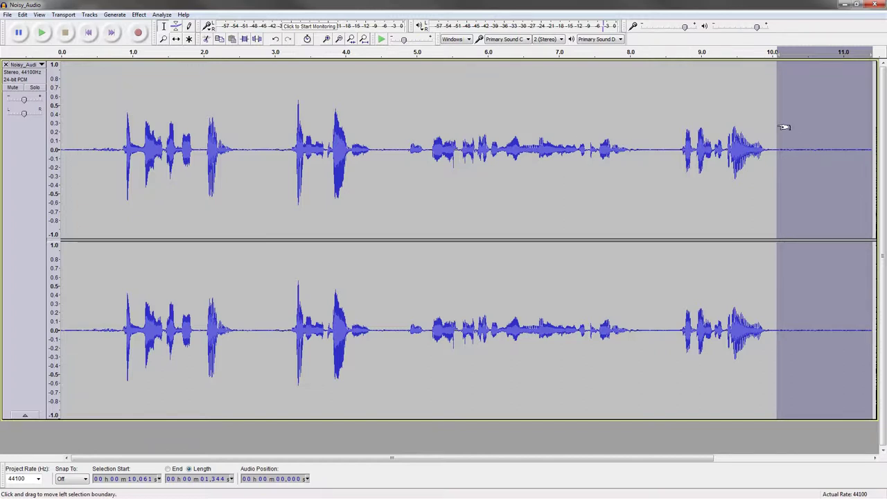
left_click_drag(777, 126, 773, 127)
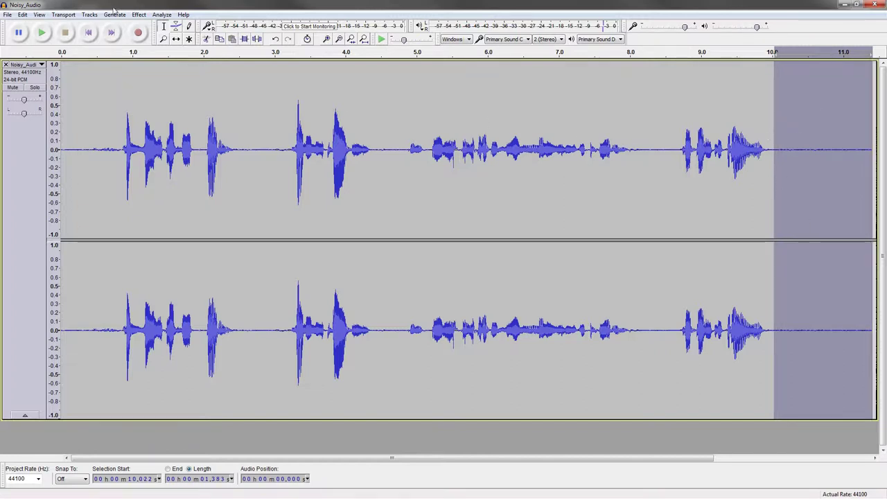
- Capture the tail as the Noise Reduction noise profile, then select the entire recording with Ctrl+A
left_click(139, 15)
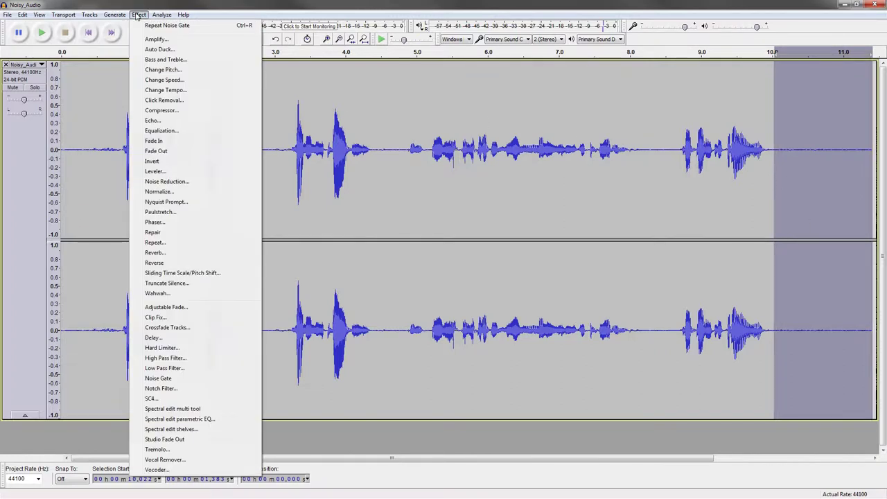
left_click(166, 182)
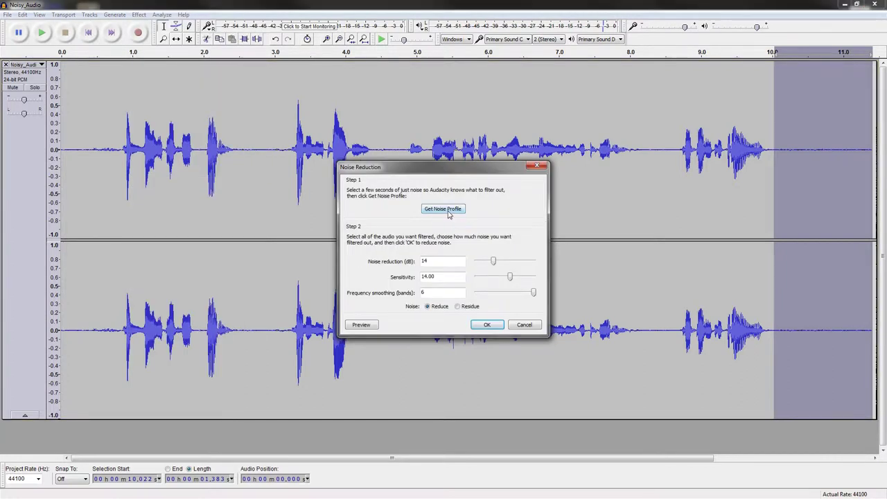
left_click(443, 209)
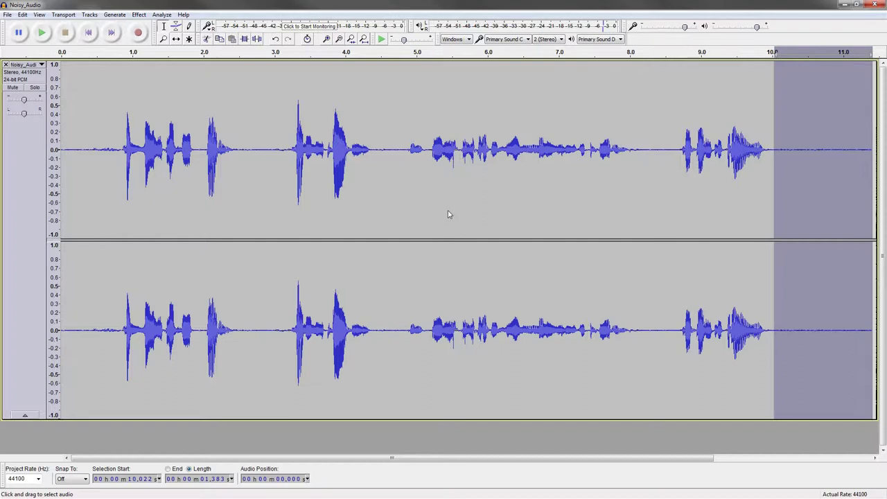
key("ctrl+a")
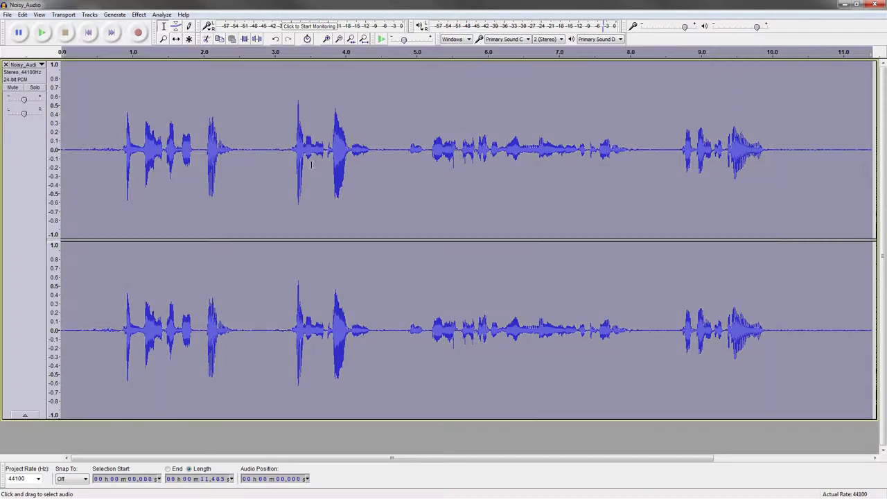
left_click(139, 14)
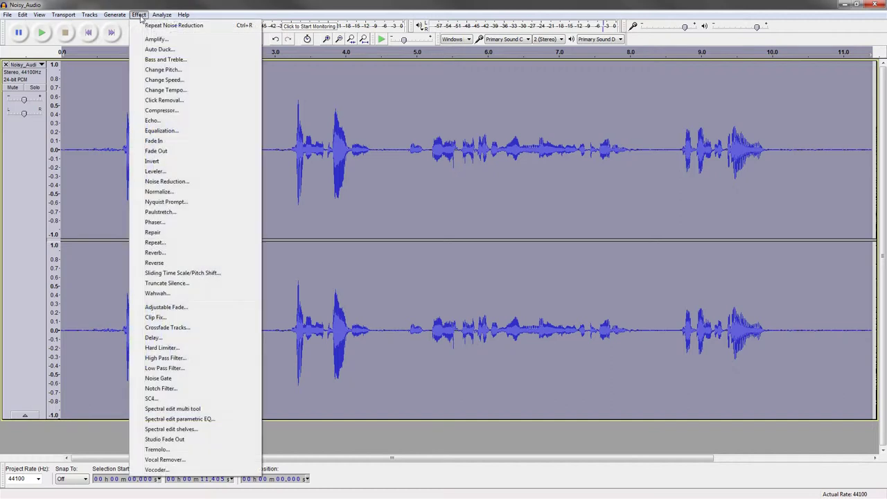
left_click(168, 182)
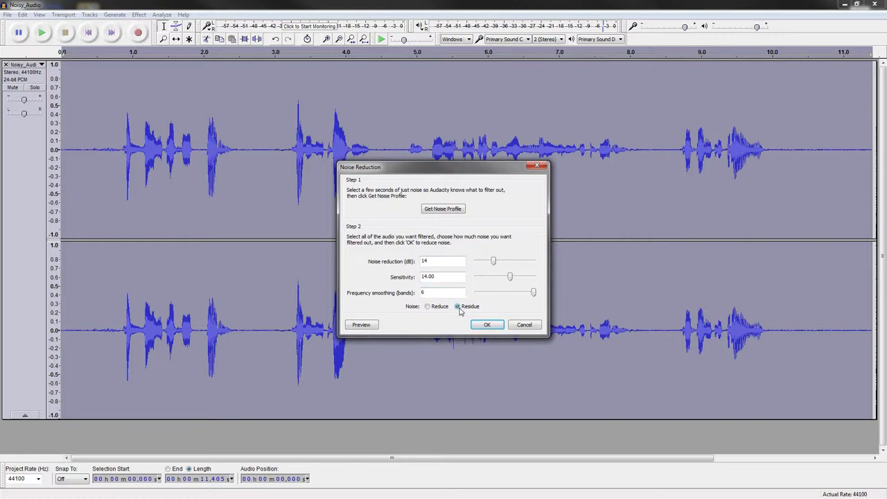
left_click(486, 324)
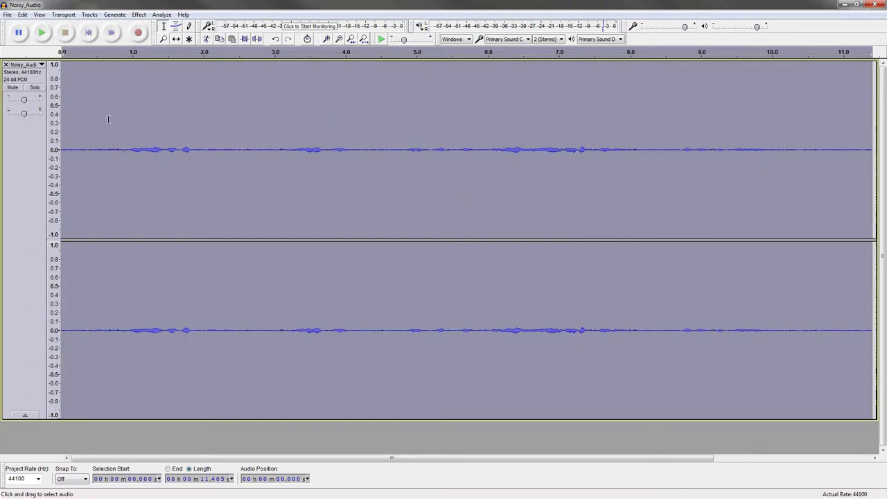
left_click_drag(104, 123, 222, 138)
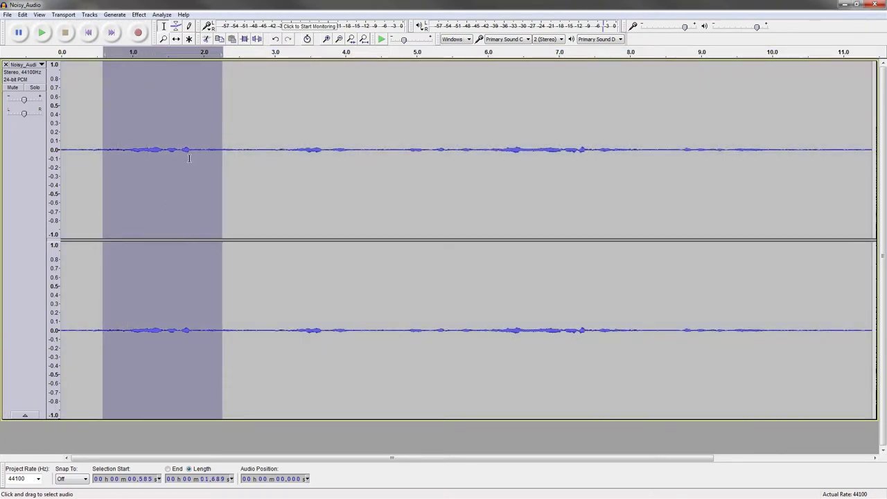
left_click(42, 35)
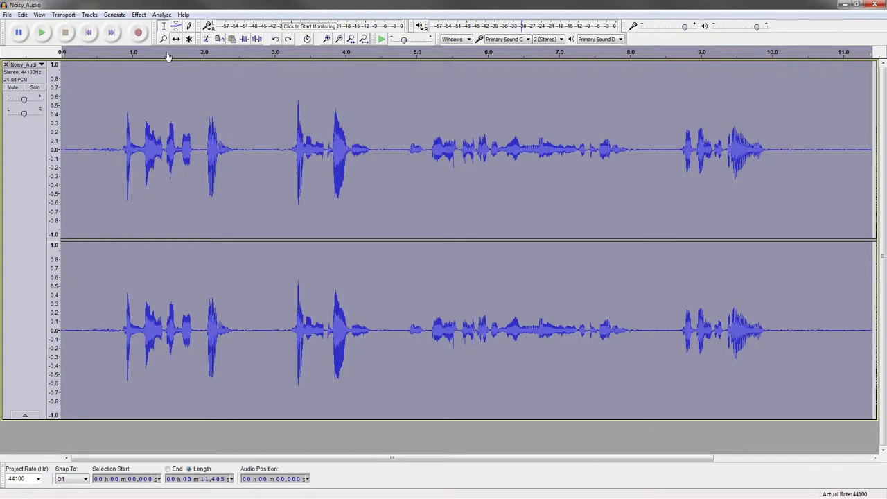
- Run Noise Reduction on the whole recording with the Noise output switched from Residue to Reduce
left_click(139, 15)
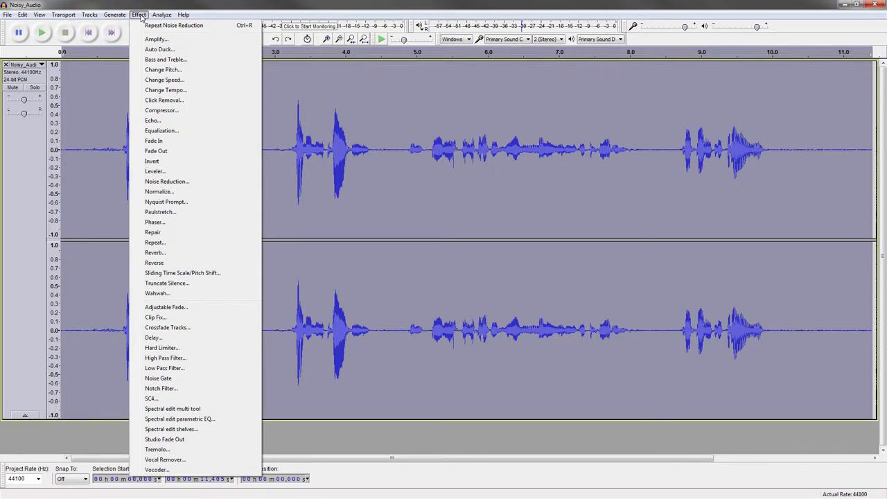
left_click(175, 180)
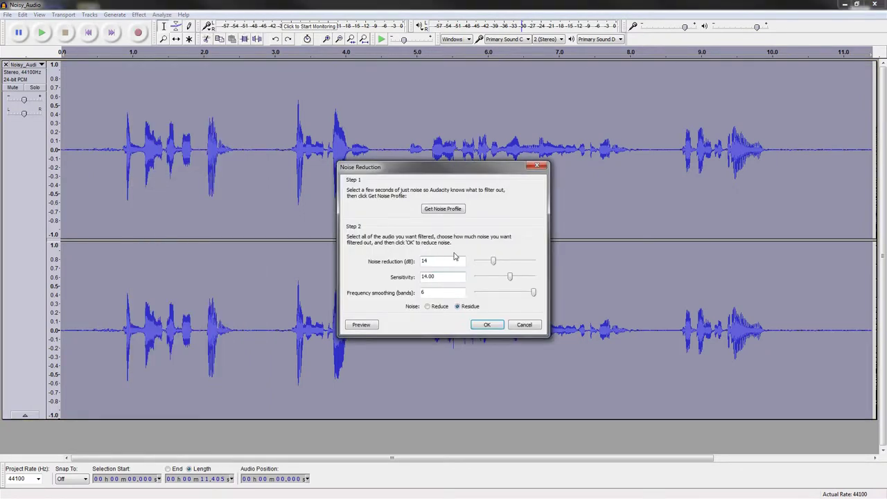
left_click(428, 306)
left_click(488, 325)
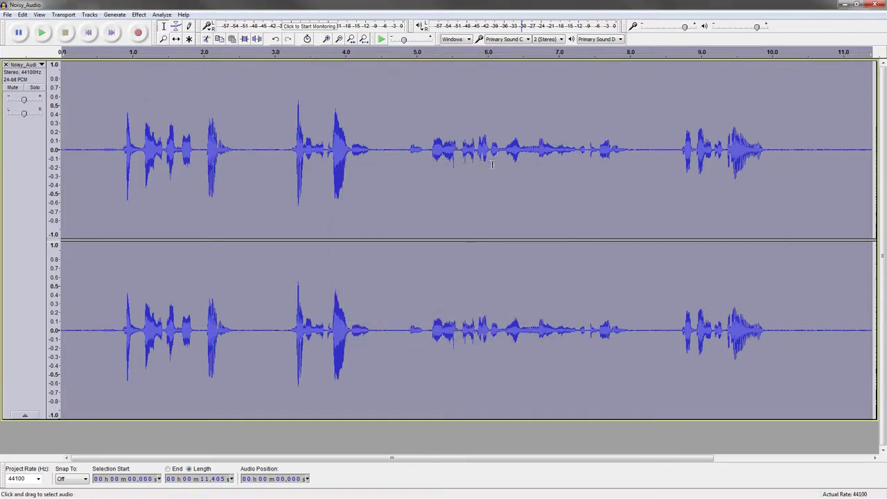
- Play back the opening speech (0.16–3.15 s), then the tail from 9.937 s to the end
left_click_drag(75, 81, 282, 97)
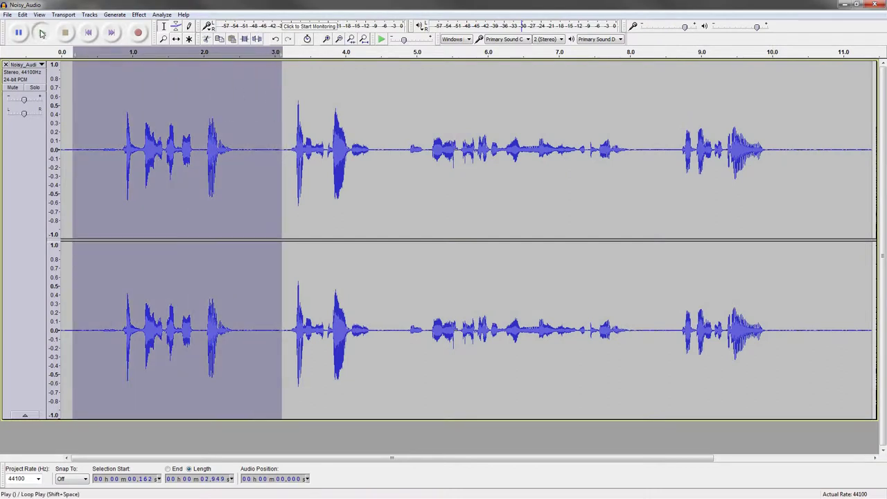
left_click(41, 32)
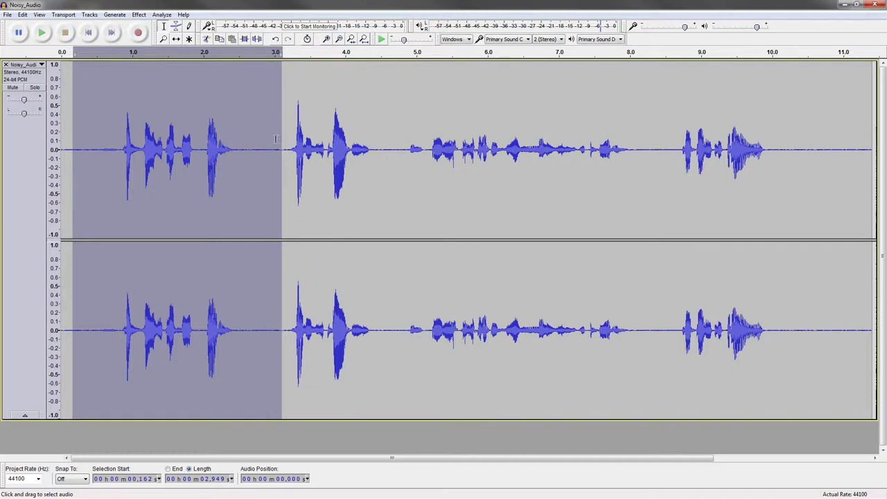
left_click_drag(767, 112, 872, 121)
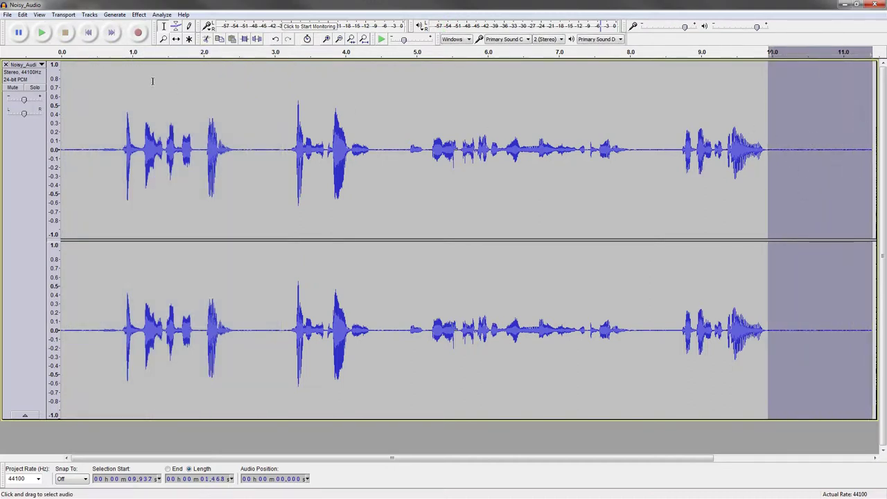
left_click(49, 35)
- Close Noise Gate without applying it and select the entire recording
left_click(139, 15)
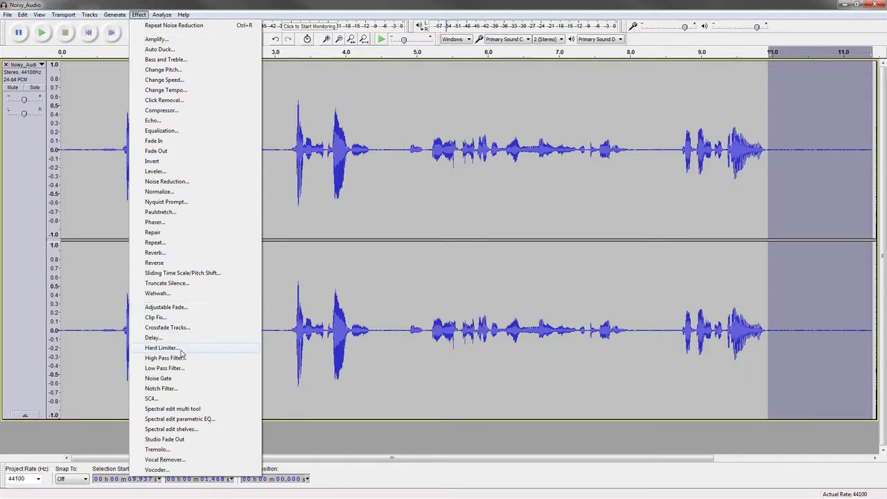
left_click(160, 379)
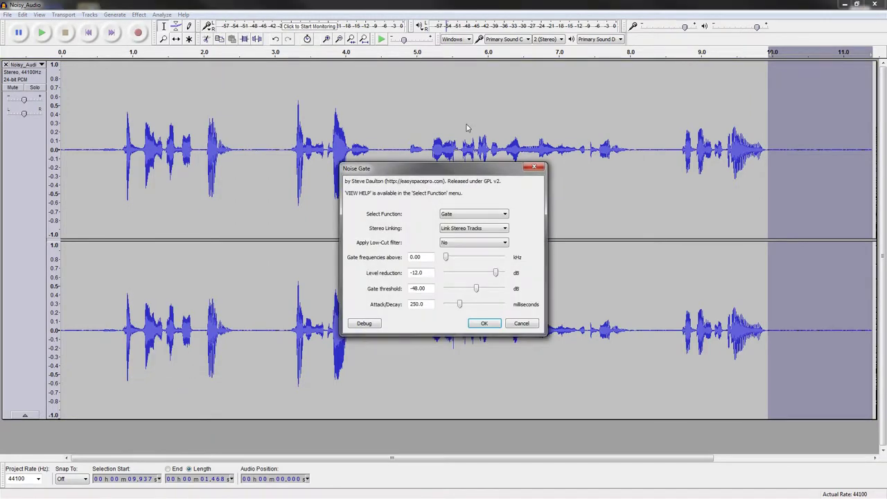
key("Escape")
left_click(518, 115)
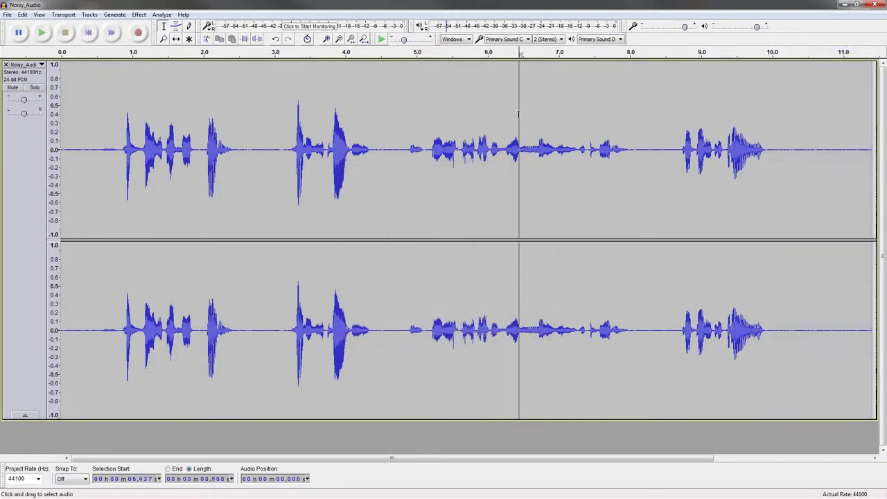
key("ctrl+a")
- Run Noise Gate's Analyse Noise Level function to get a suggested -48 dB threshold
left_click(139, 15)
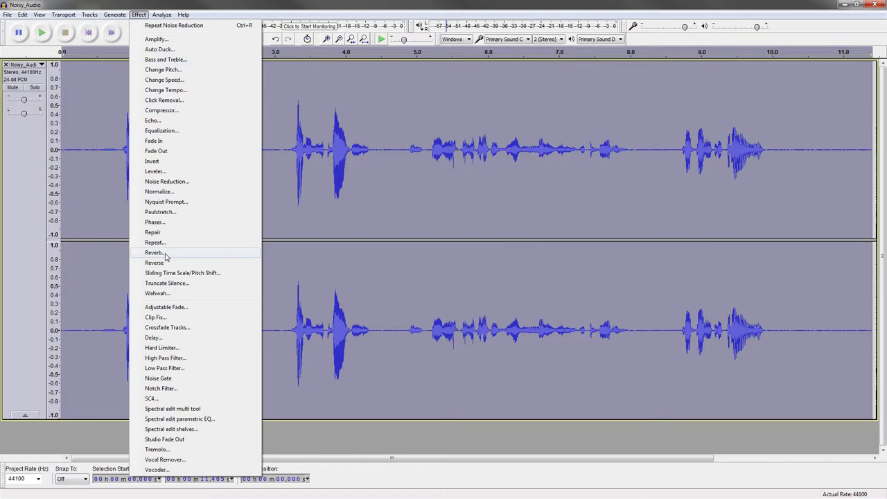
left_click(184, 378)
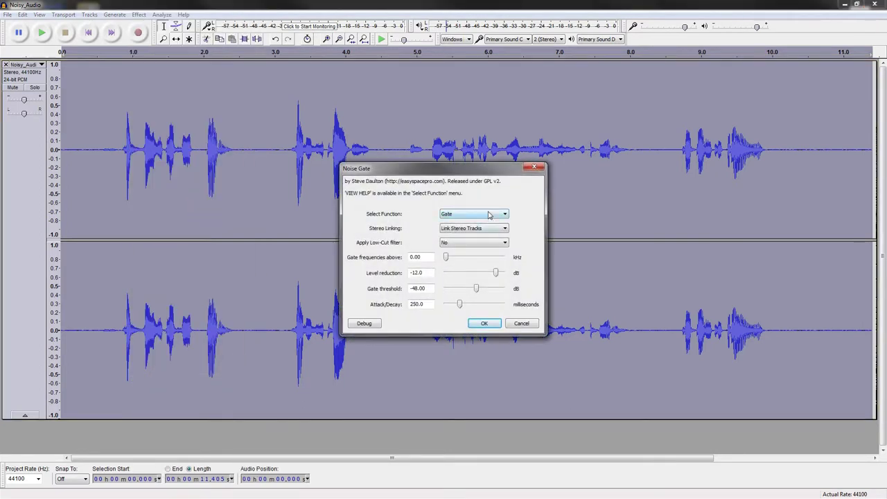
left_click(488, 215)
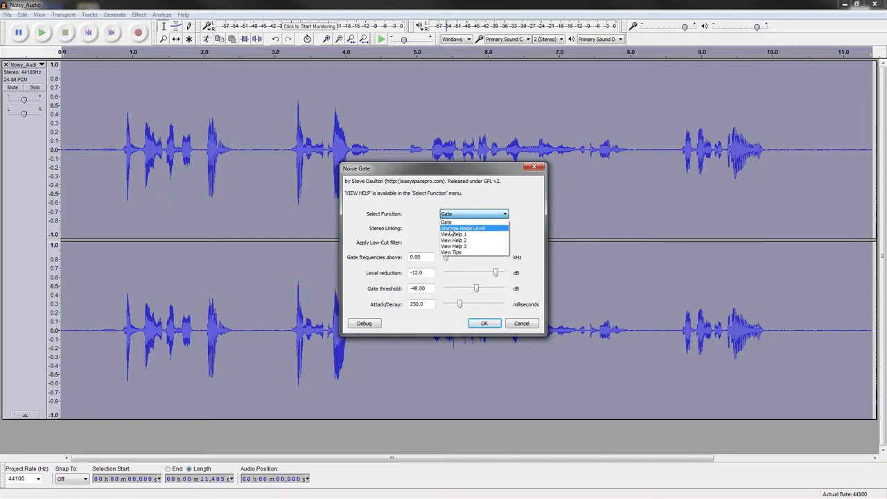
left_click(477, 230)
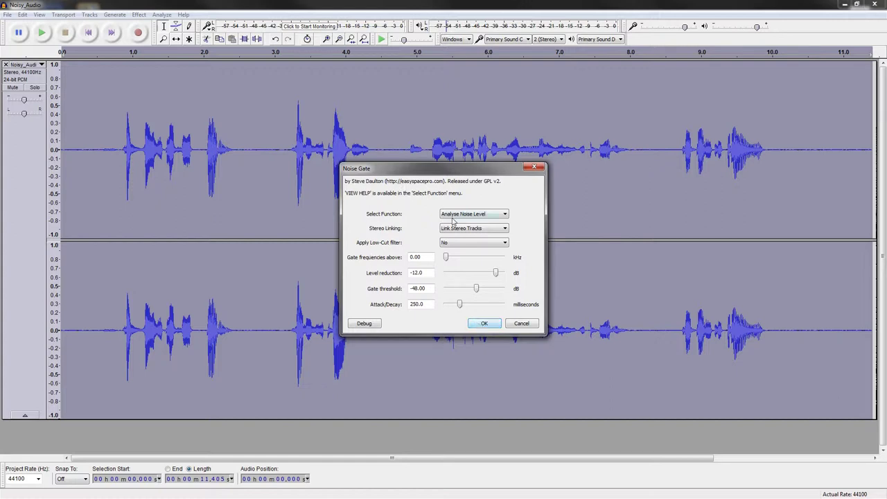
left_click(484, 323)
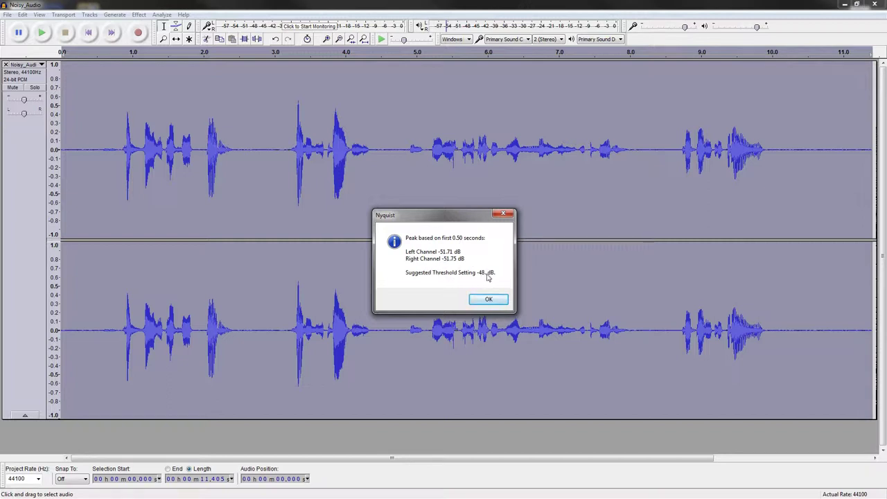
- Close the analysis result and apply Noise Gate in Gate mode at -48 dB threshold, -12 dB reduction
left_click(502, 216)
left_click(143, 15)
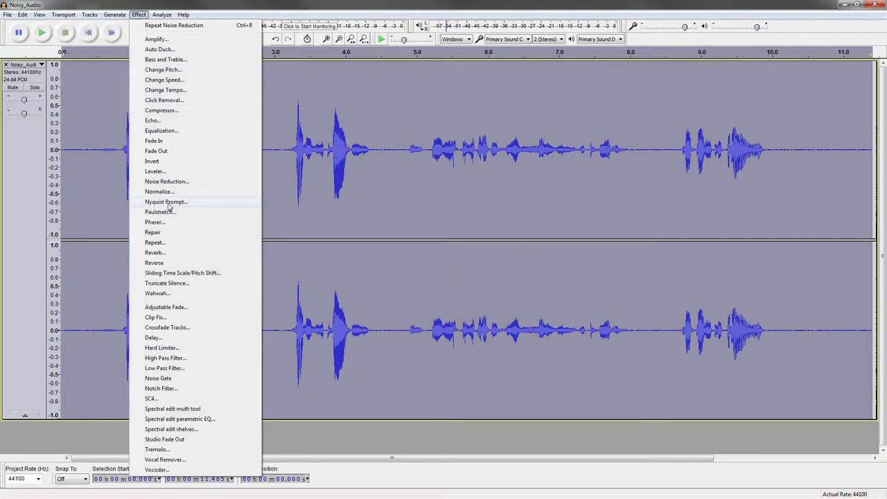
left_click(173, 378)
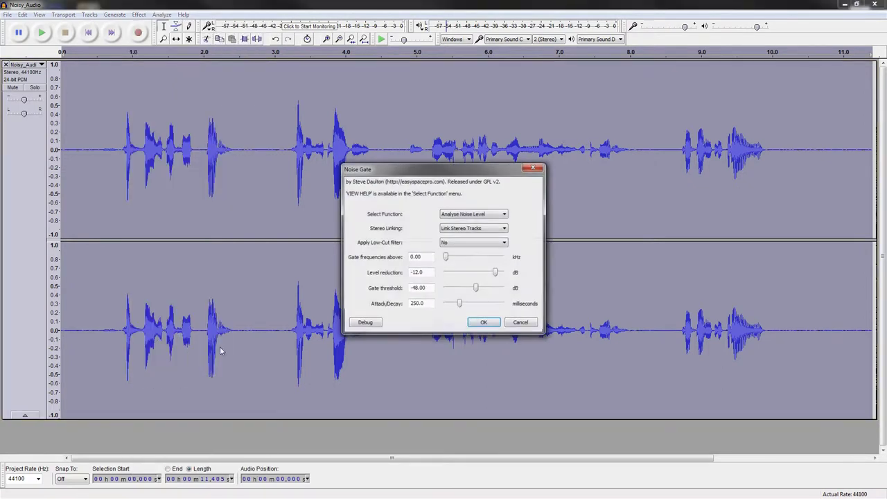
left_click(492, 215)
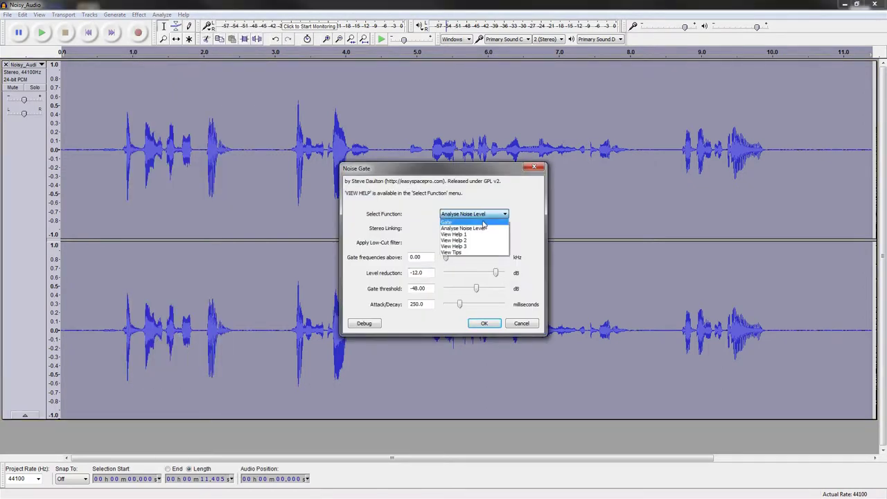
left_click(483, 220)
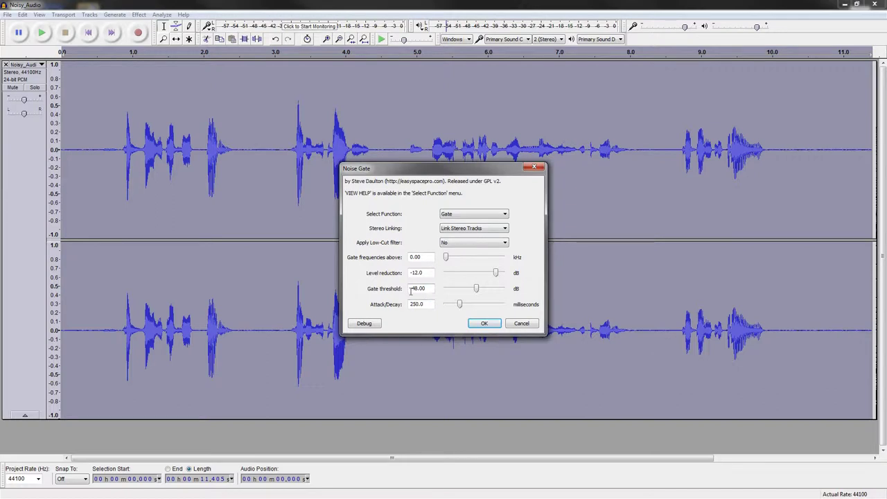
left_click_drag(411, 288, 427, 289)
left_click(485, 323)
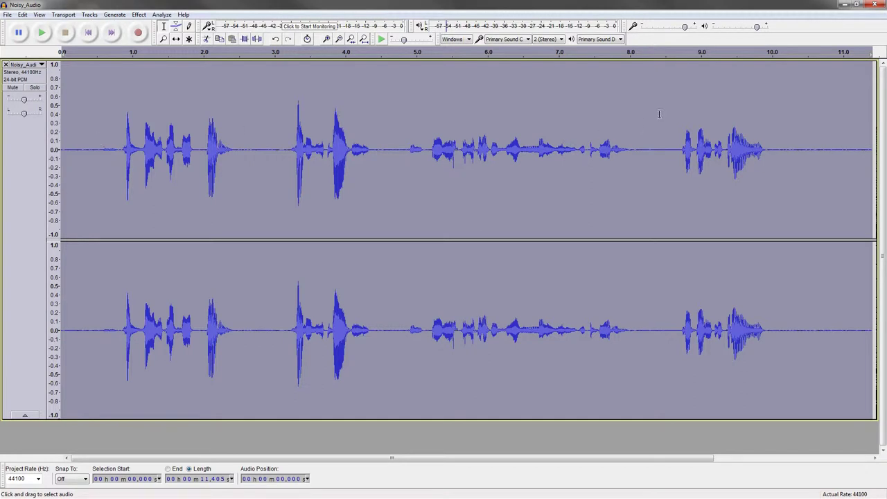
left_click_drag(649, 114, 865, 131)
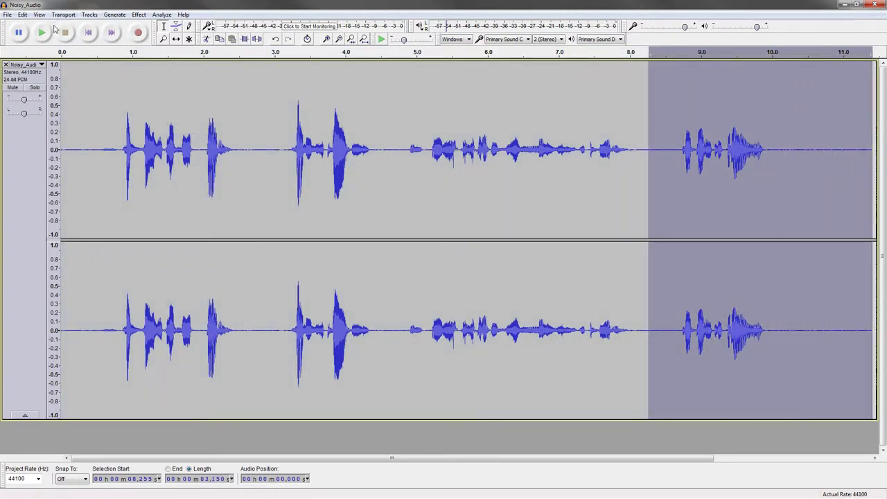
left_click(43, 33)
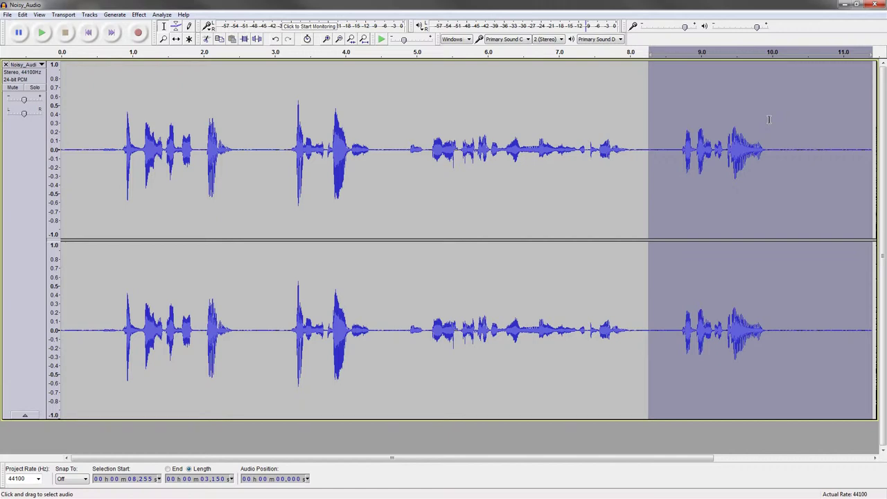
left_click(386, 115)
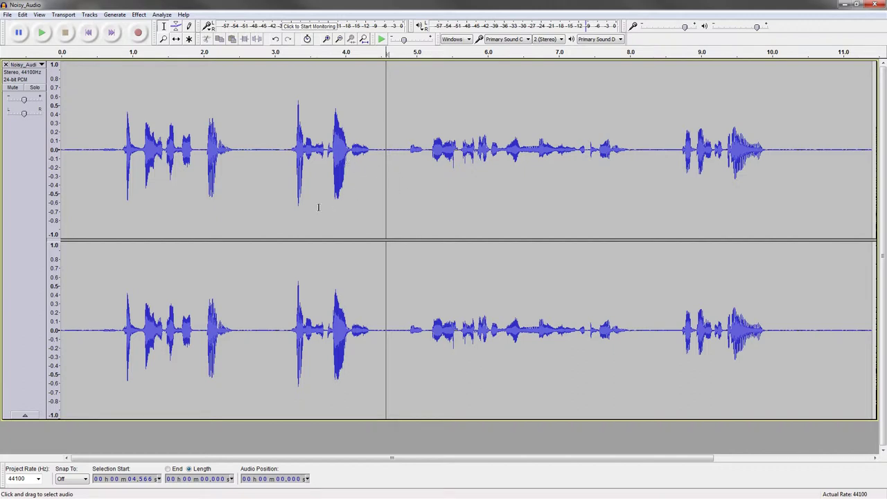
left_click_drag(109, 119, 635, 131)
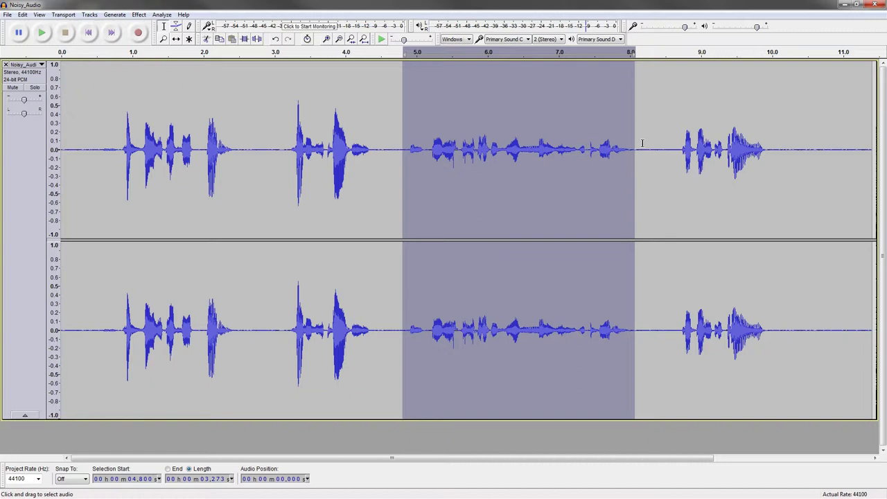
- Select all and apply Compressor with -45 dB noise floor, -18 dB threshold and 6:1 ratio
key("ctrl+a")
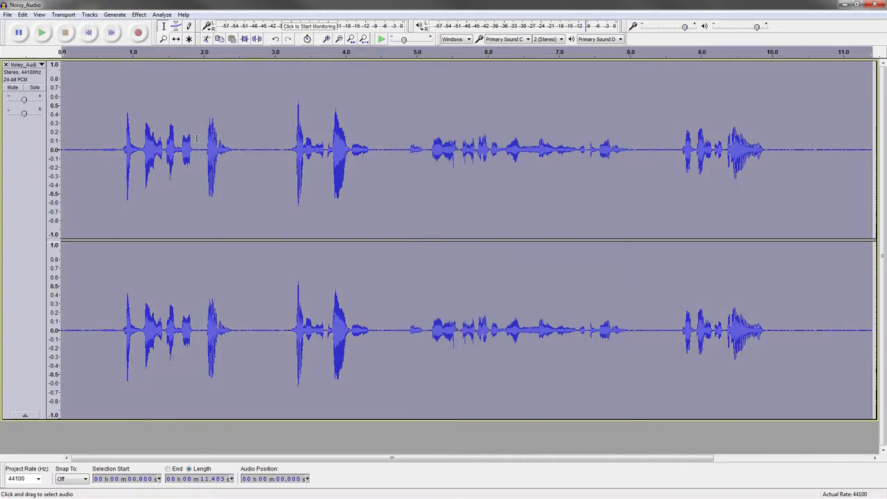
left_click(138, 15)
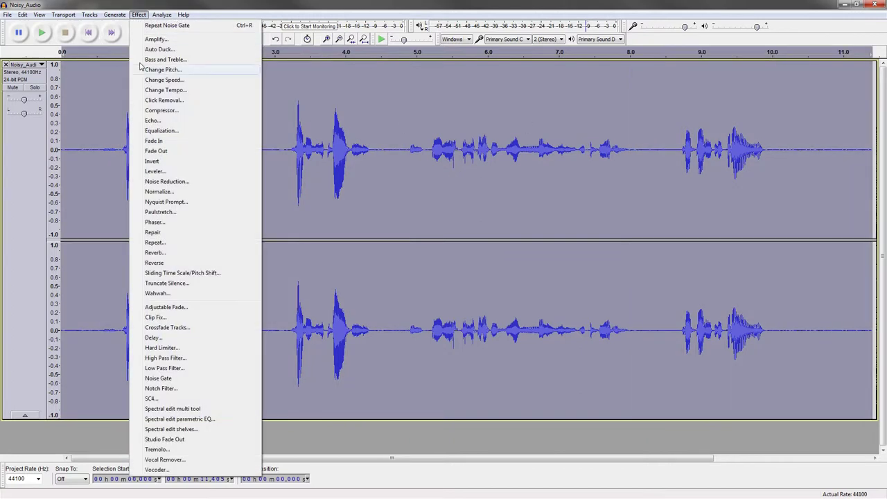
left_click(160, 111)
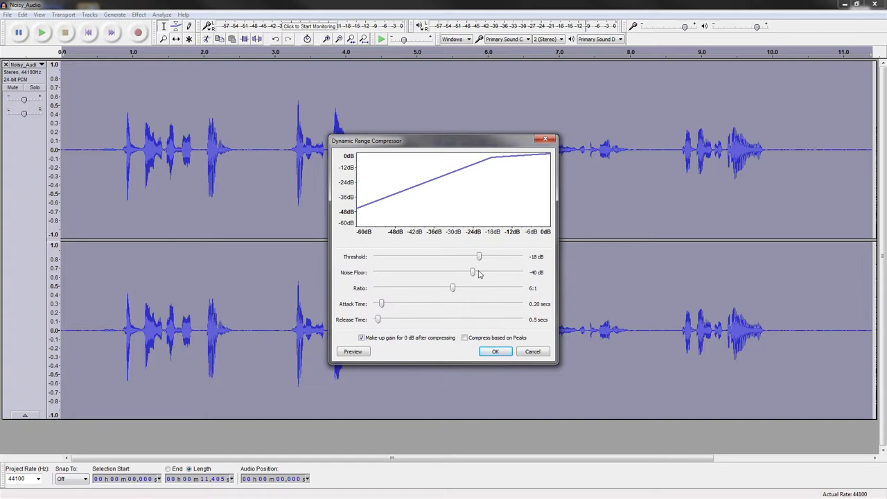
left_click_drag(471, 272, 461, 274)
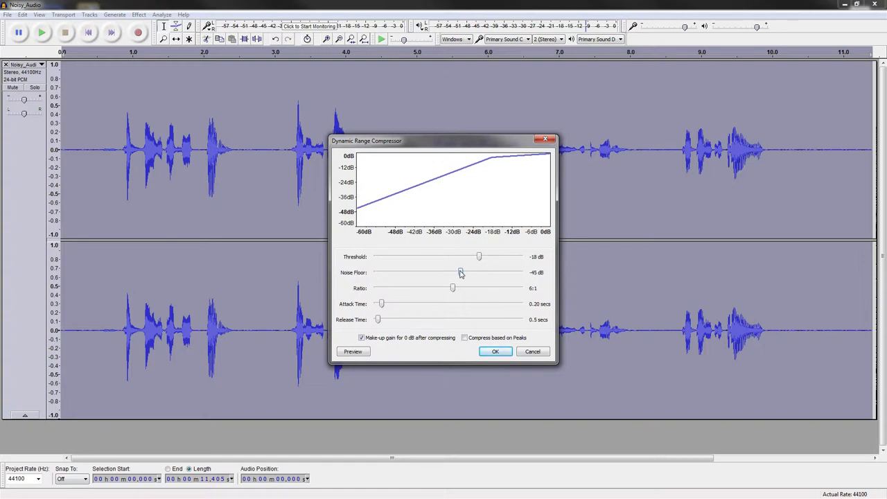
left_click(497, 351)
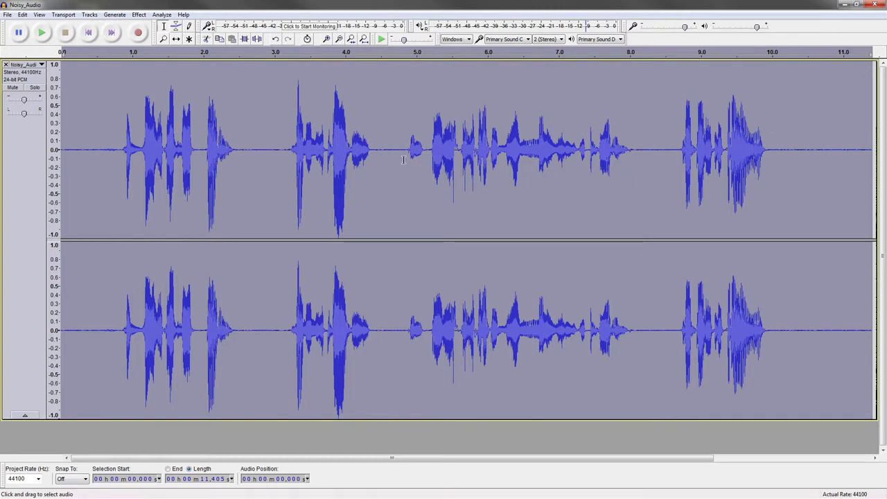
left_click_drag(409, 141, 637, 151)
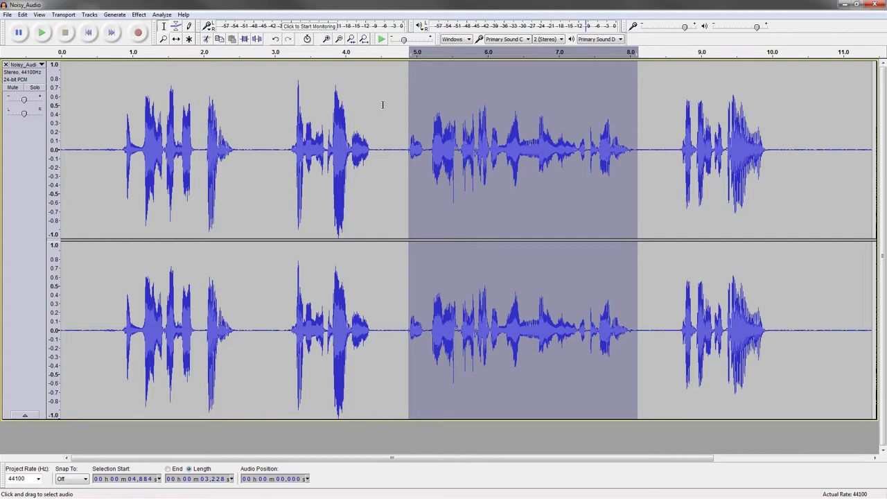
key("ctrl+a")
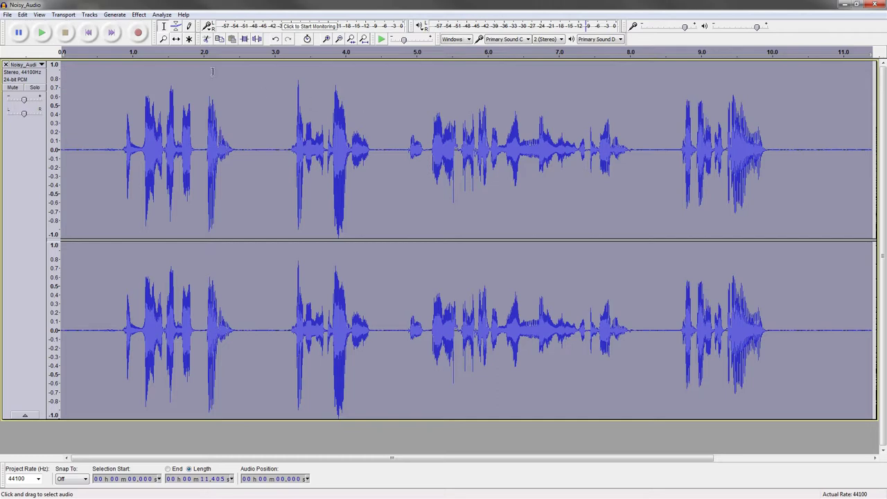
- Apply Normalize with Remove DC offset checked and a -2.0 dB peak amplitude
left_click(138, 14)
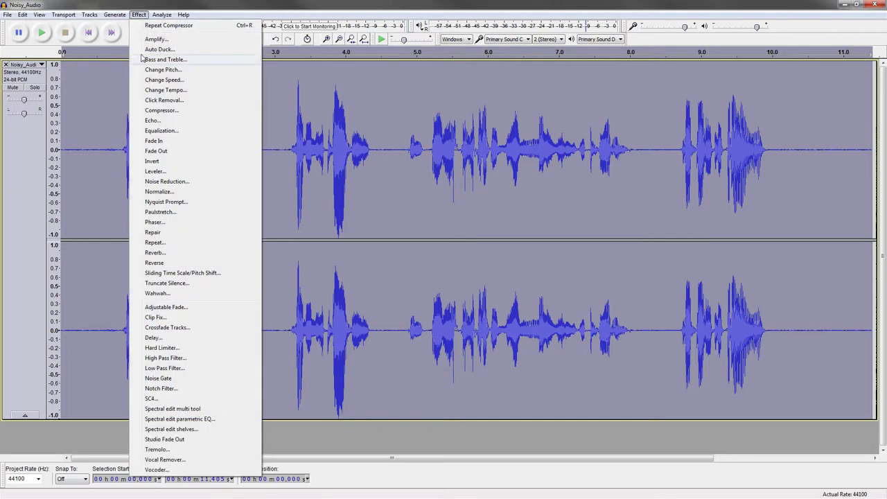
left_click(159, 191)
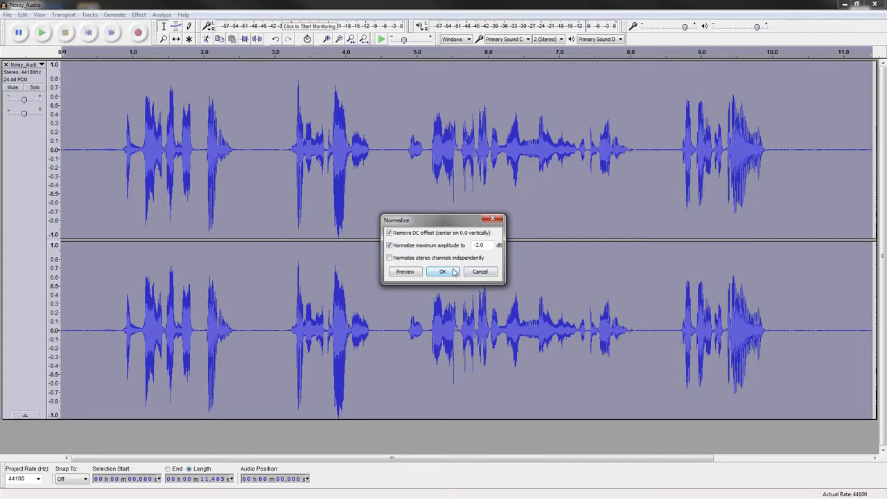
left_click(454, 272)
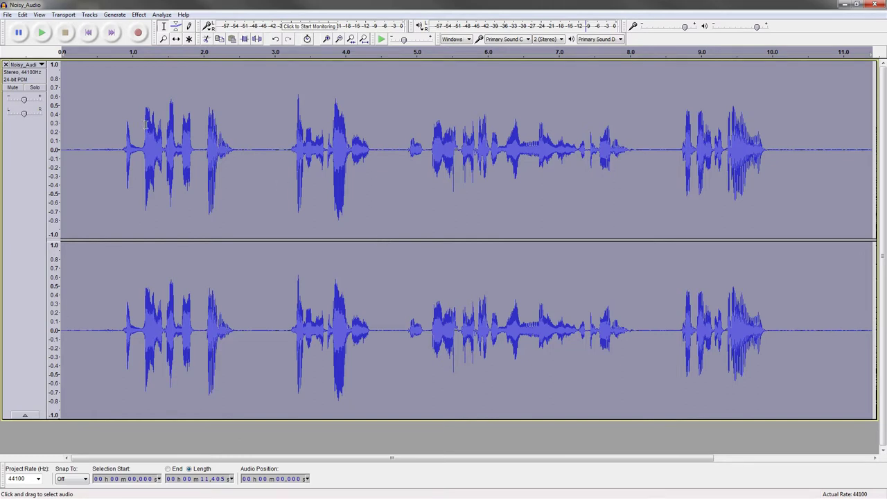
left_click(84, 93)
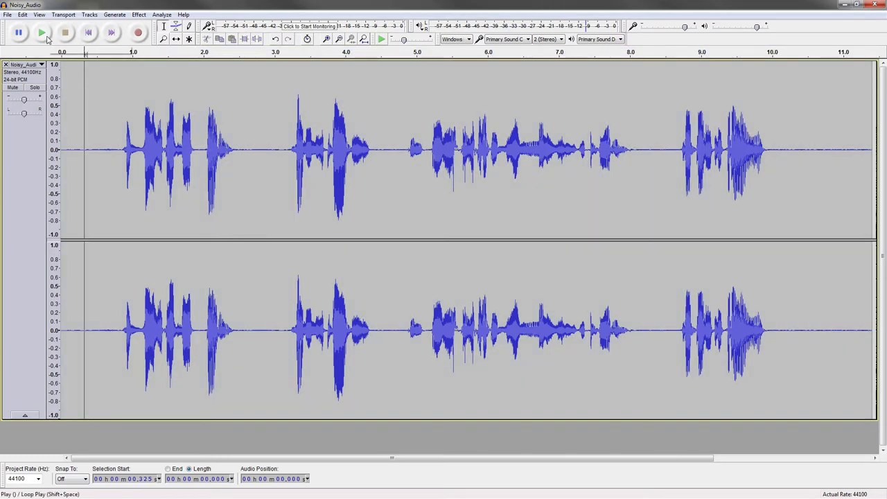
left_click(42, 33)
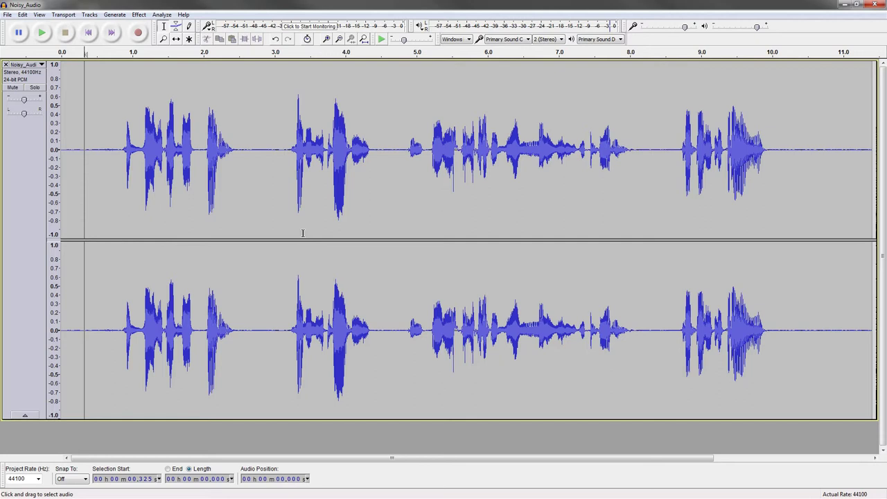
left_click_drag(385, 132, 660, 147)
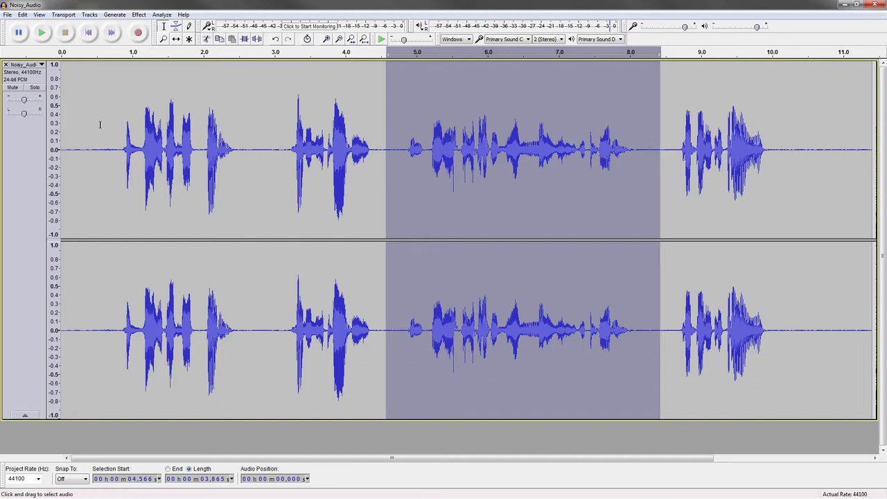
left_click_drag(111, 121, 826, 141)
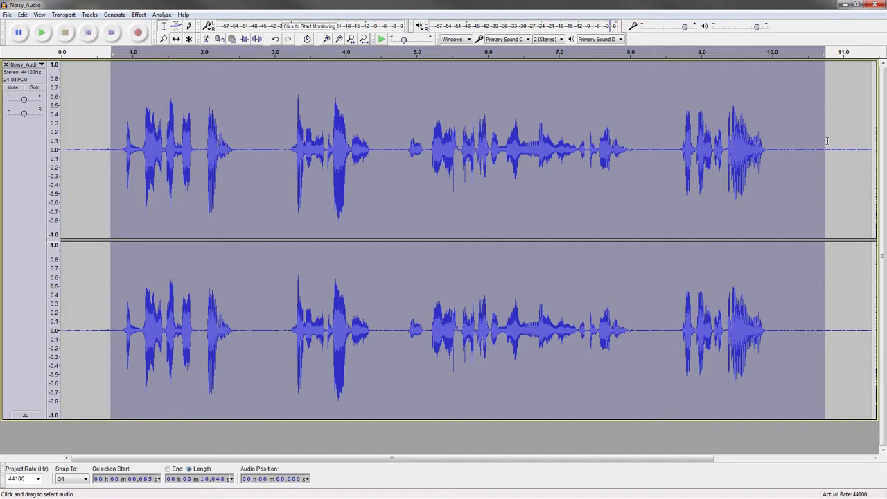
left_click(810, 141)
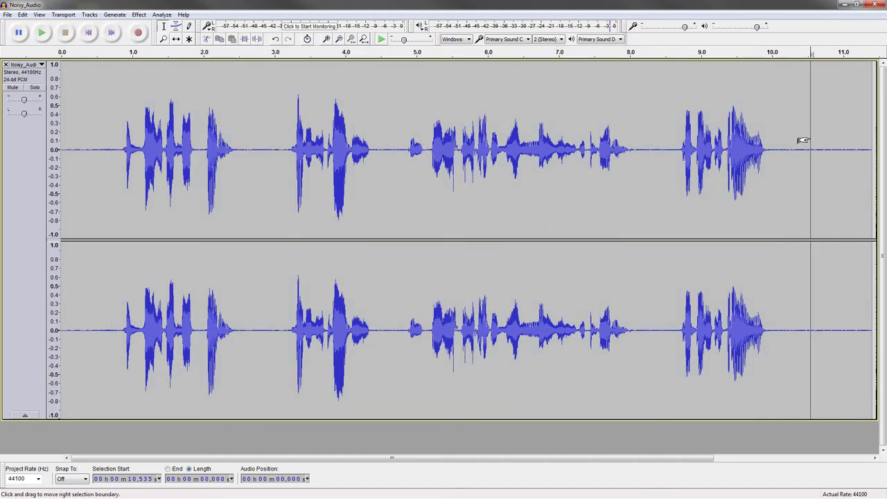